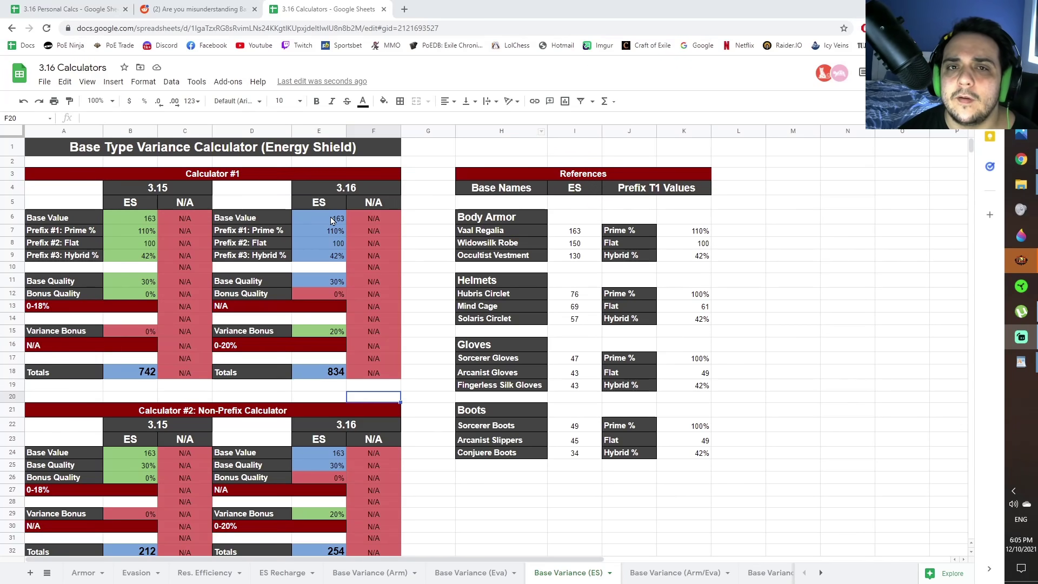
# Change the 3.15 Bonus Quality in B12 to 18%, giving a 789 ES total, then view Base Variance (Arm).
pyautogui.click(326, 377)
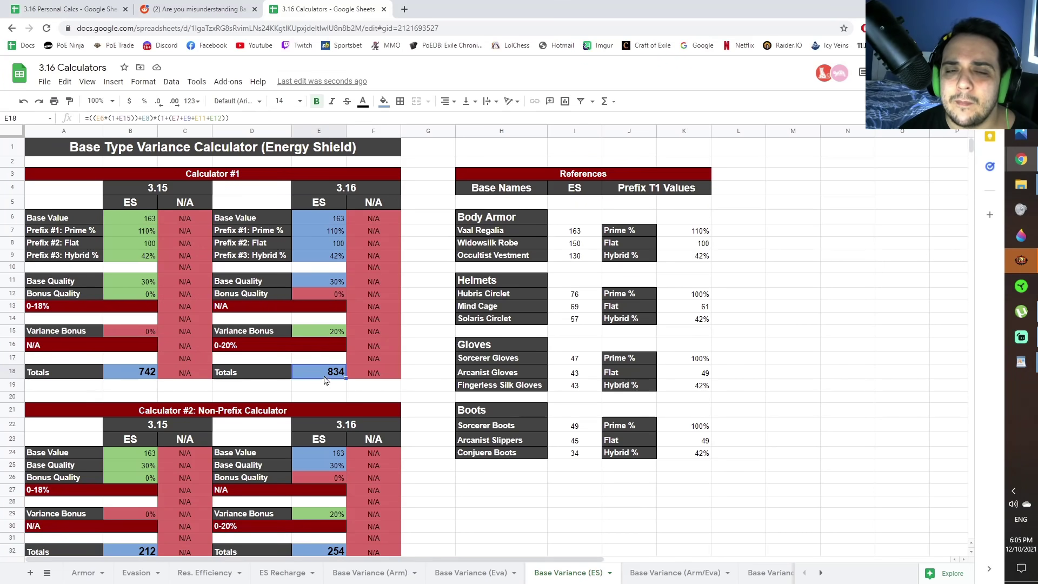
pyautogui.click(145, 295)
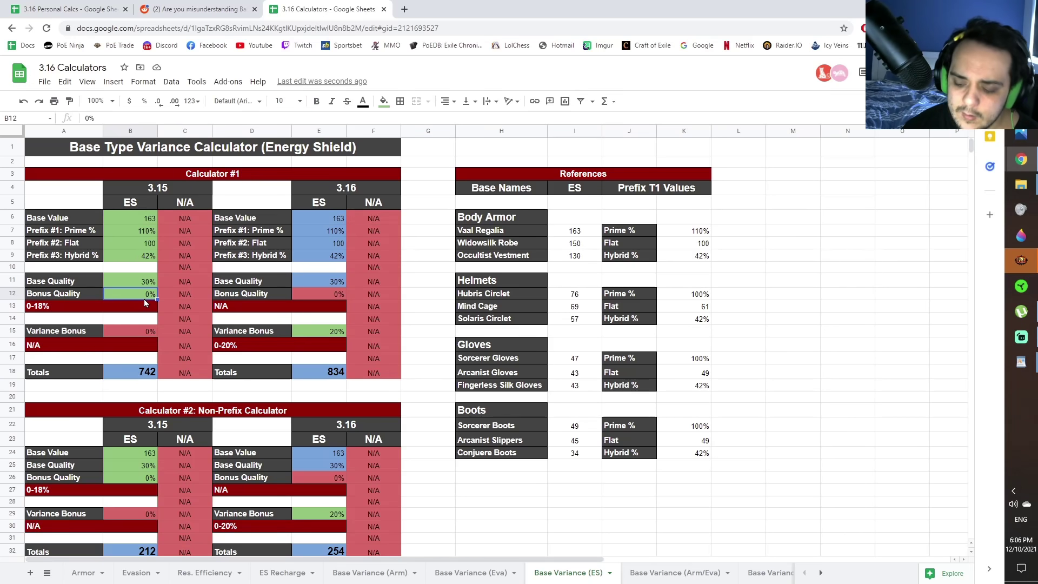
pyautogui.write('18')
pyautogui.click(407, 306)
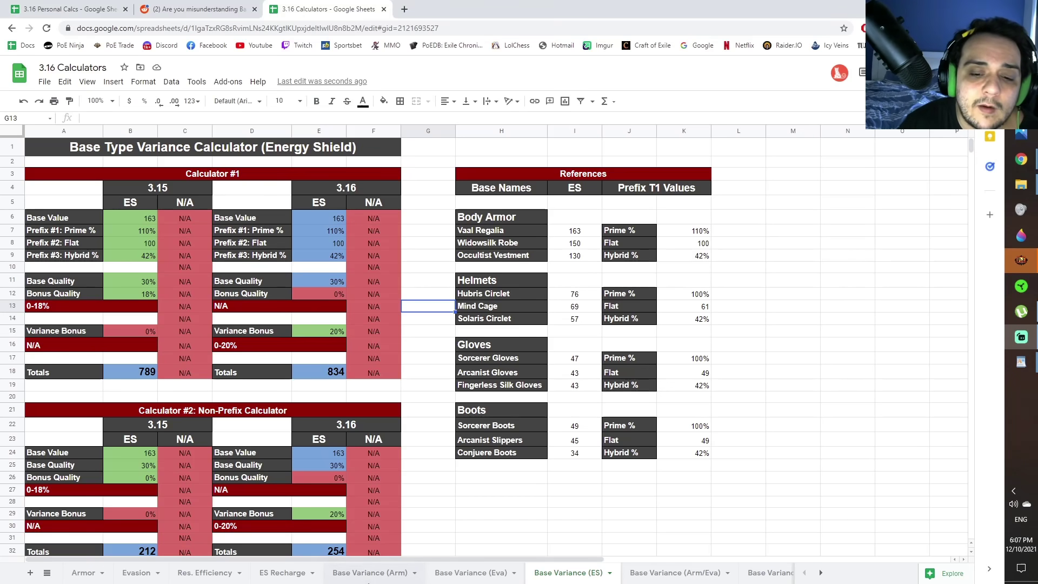
pyautogui.click(368, 581)
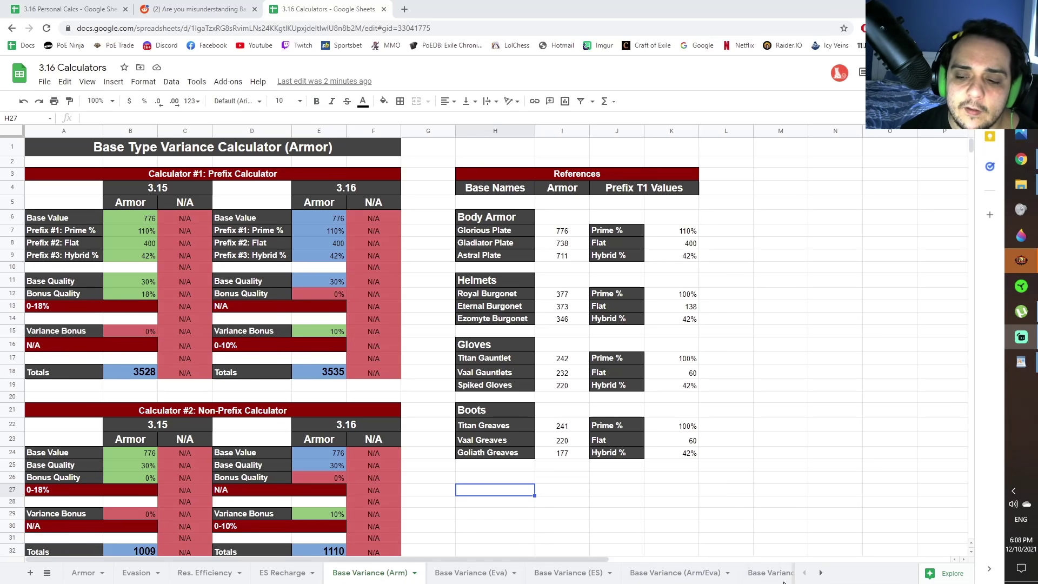
pyautogui.scroll(-3, 486, 572)
pyautogui.scroll(3, 409, 570)
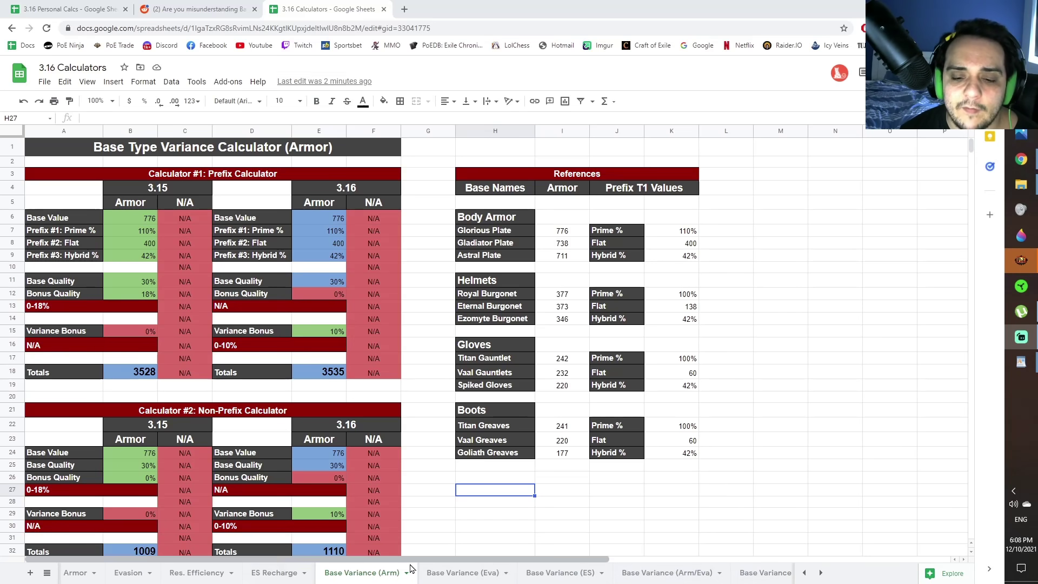
pyautogui.scroll(-3, 486, 576)
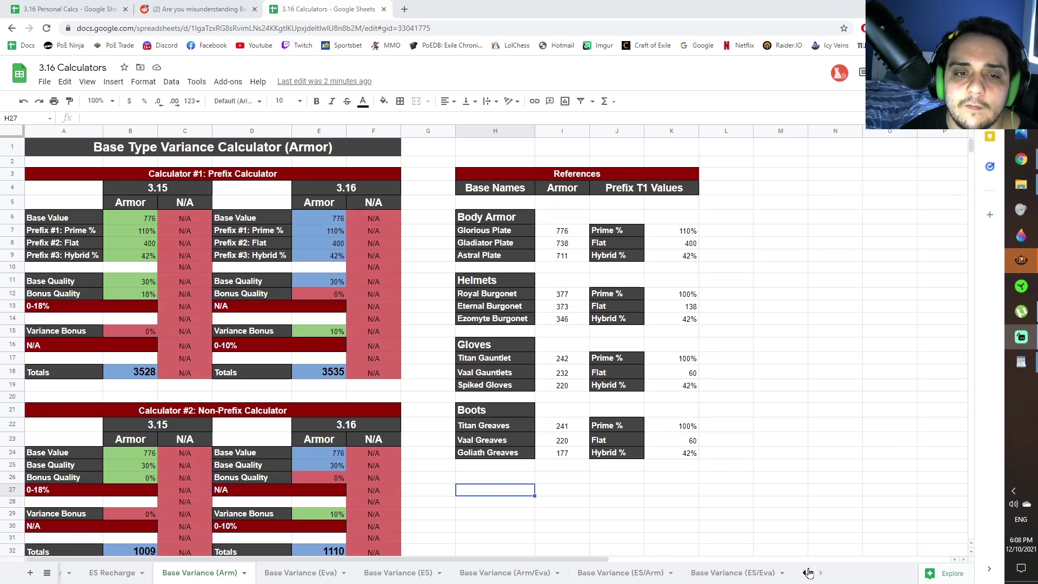
pyautogui.scroll(-1, 271, 400)
pyautogui.scroll(1, 272, 487)
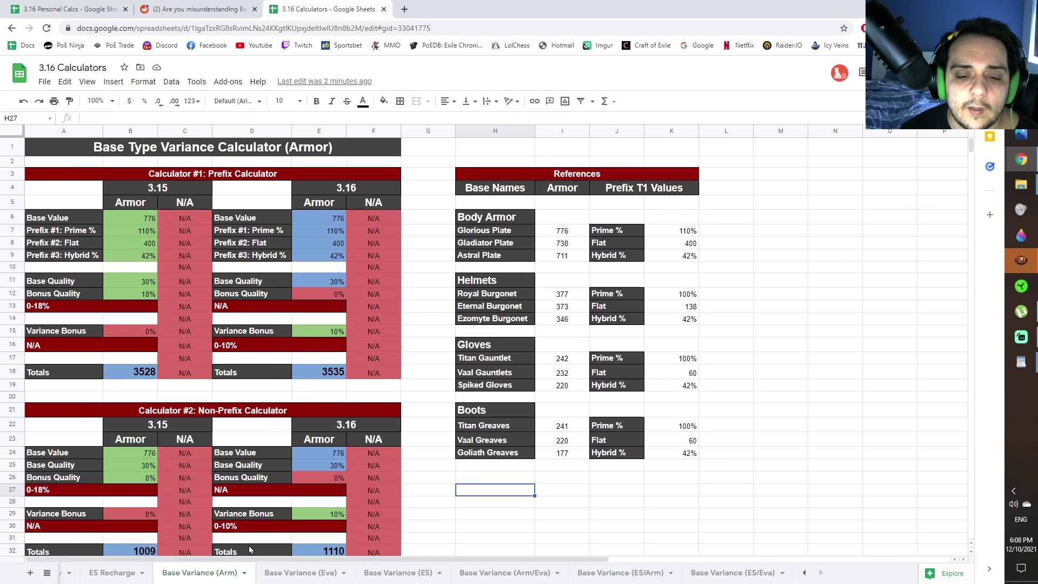
pyautogui.click(500, 175)
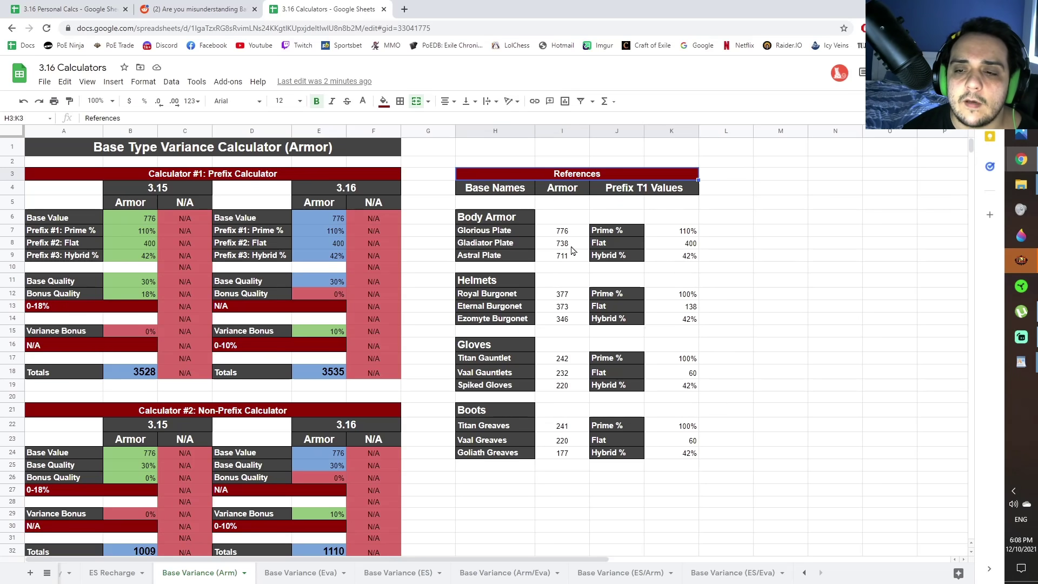
pyautogui.click(562, 232)
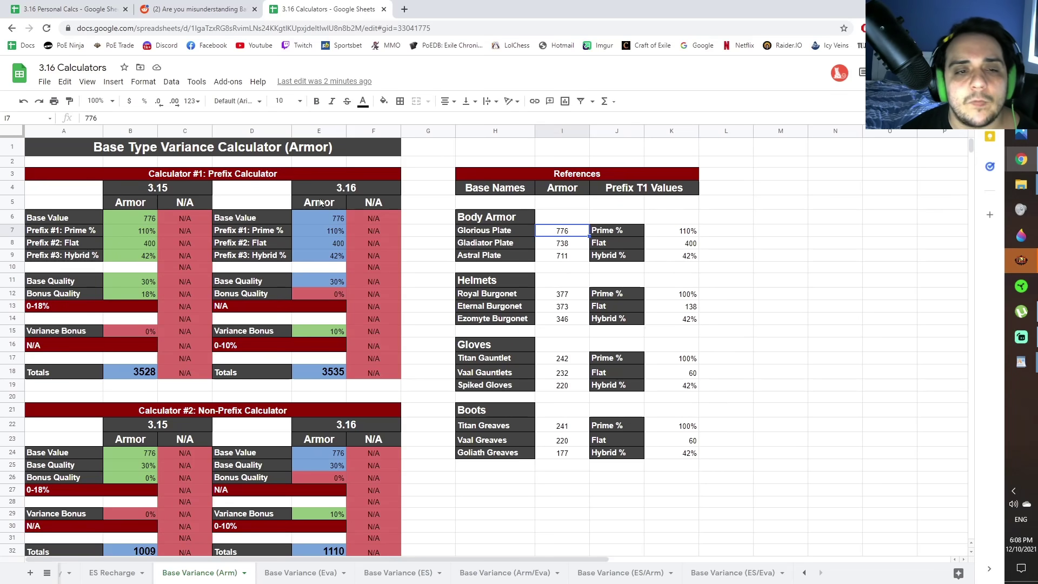
pyautogui.click(493, 233)
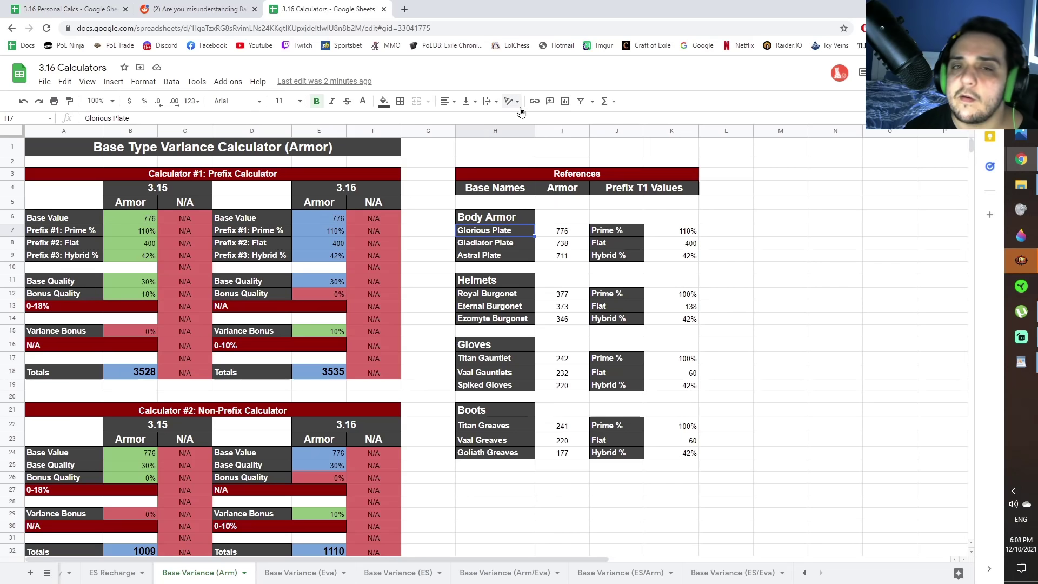
pyautogui.click(563, 232)
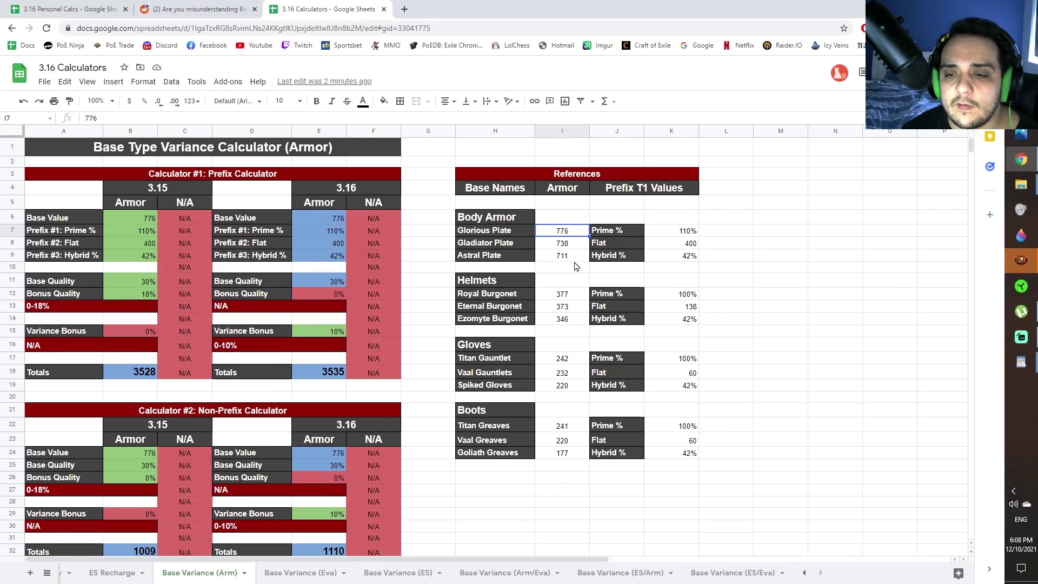
pyautogui.click(123, 228)
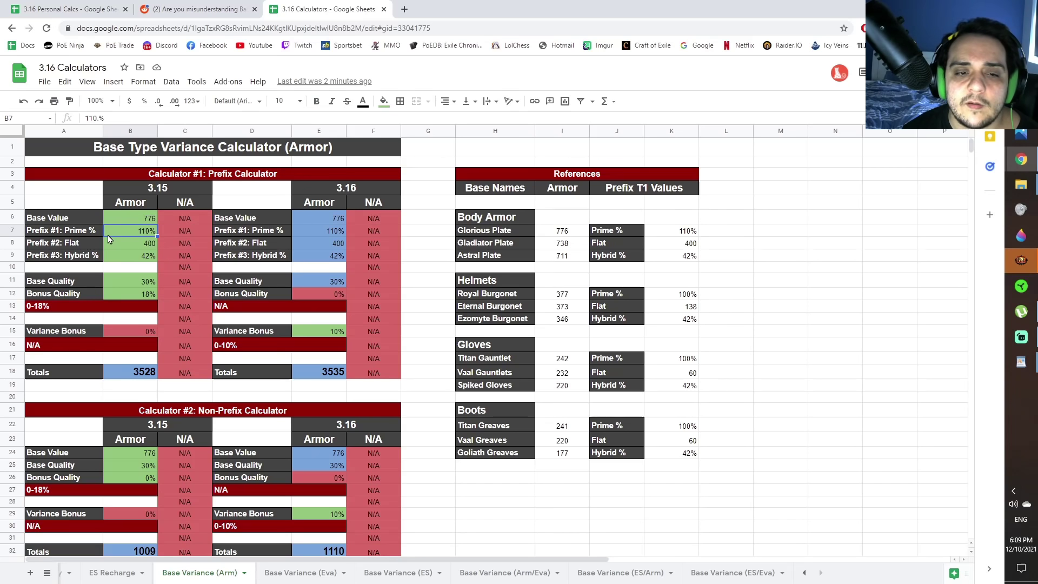
pyautogui.click(653, 235)
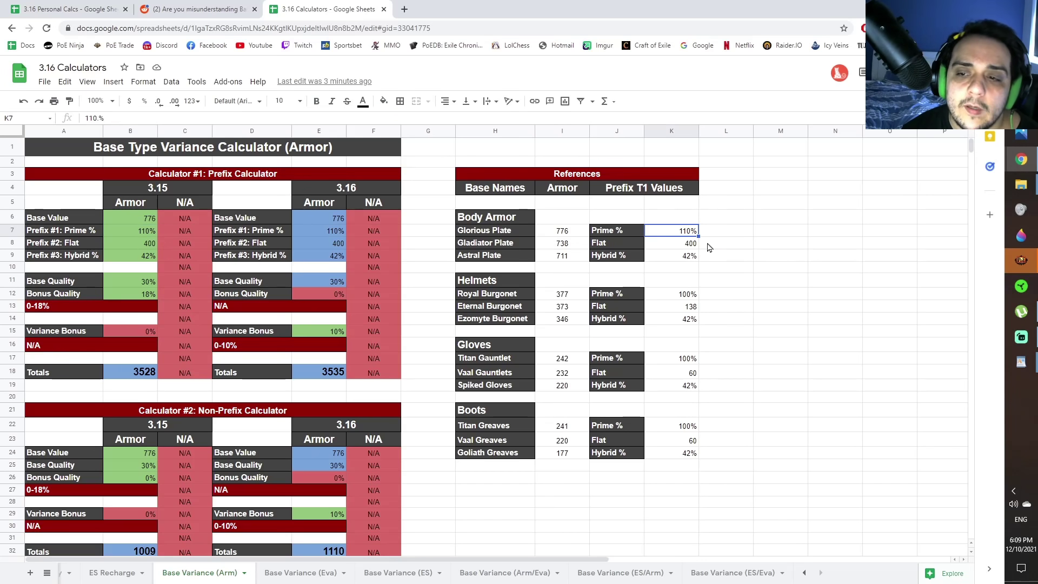
pyautogui.click(142, 236)
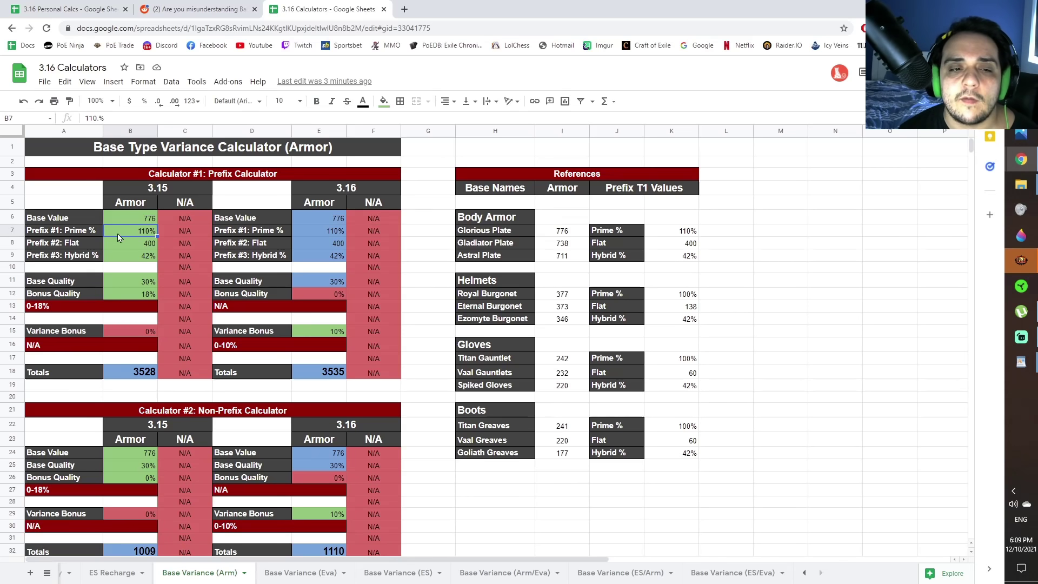
pyautogui.click(143, 246)
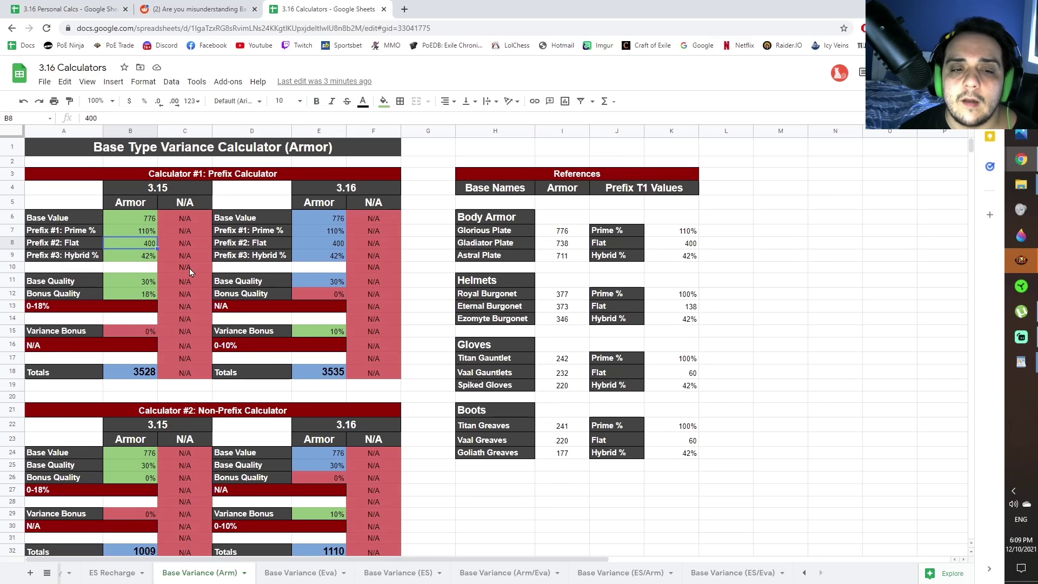
pyautogui.click(140, 258)
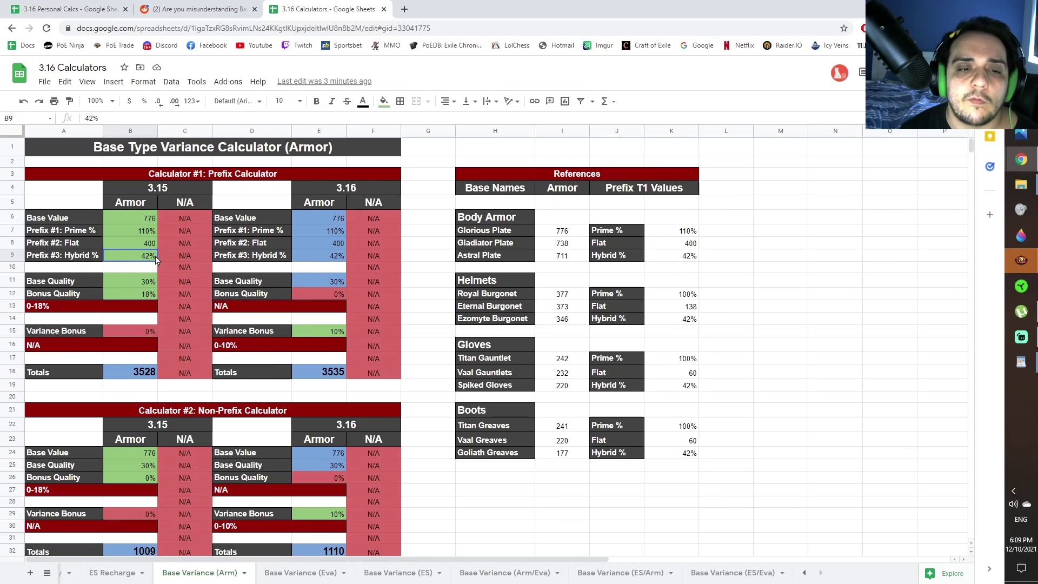
pyautogui.click(138, 285)
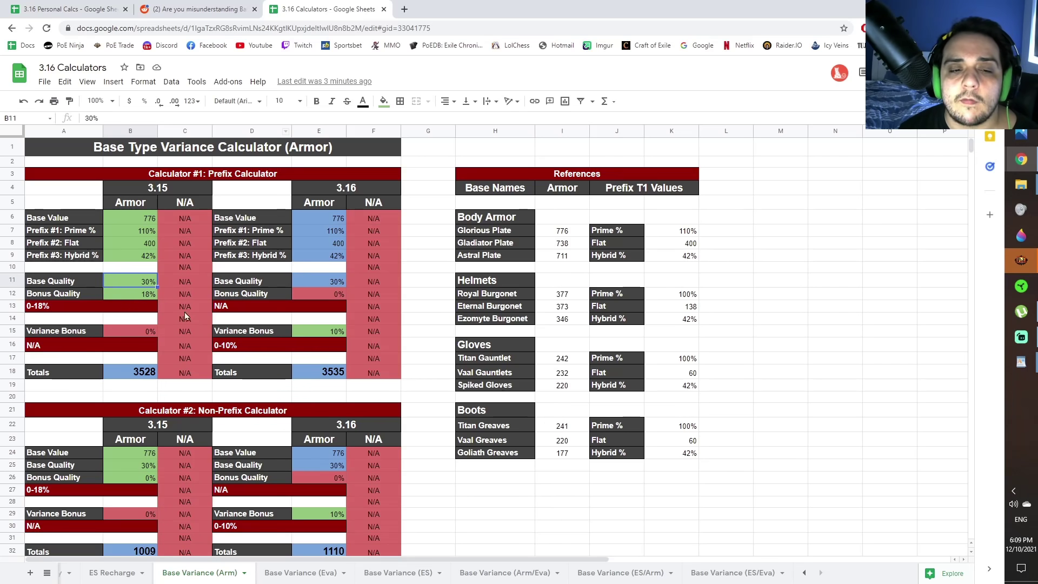
pyautogui.click(126, 295)
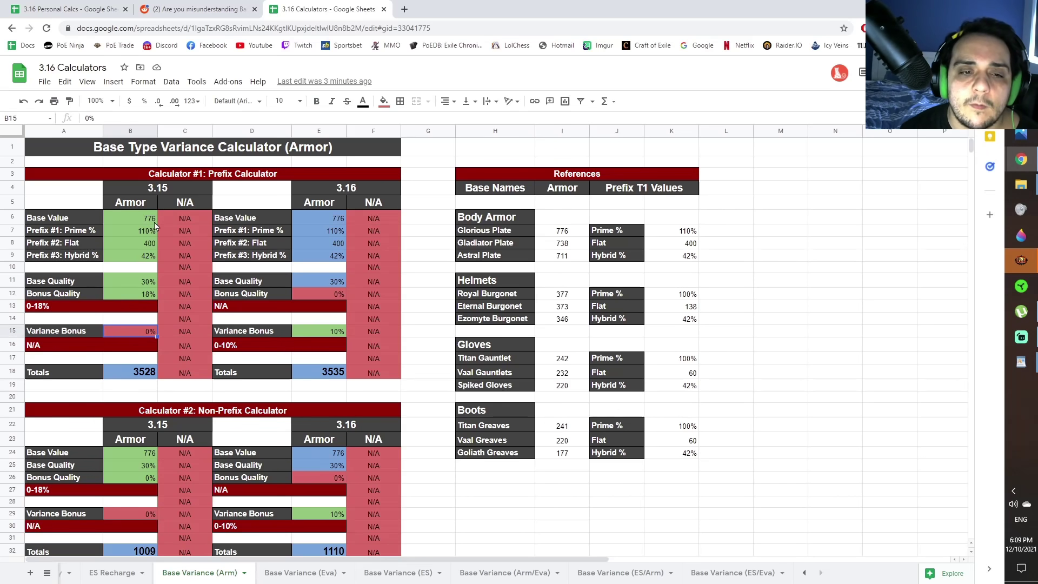
pyautogui.click(138, 187)
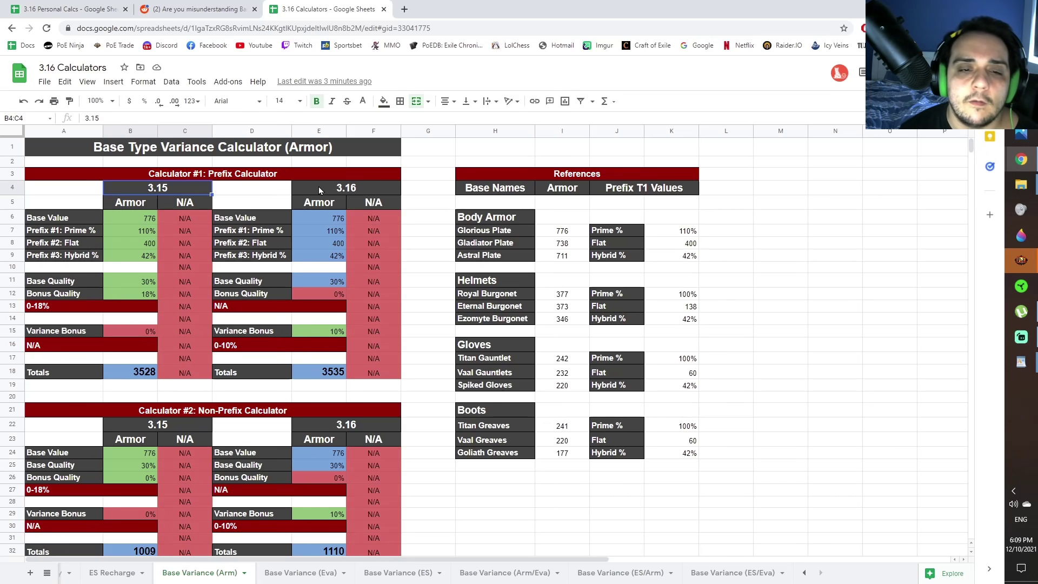
pyautogui.click(145, 377)
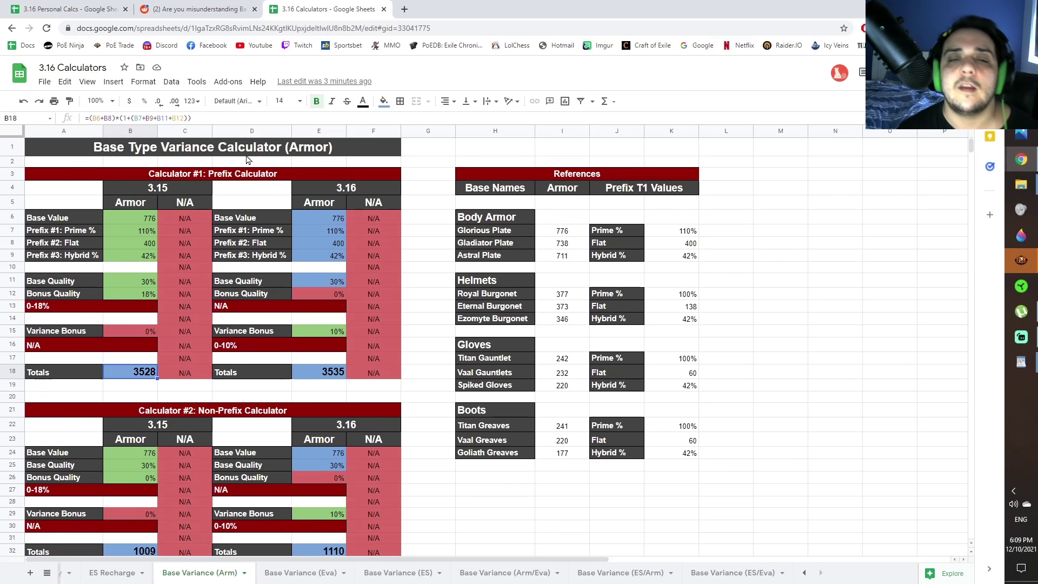
# Inspect the 3.16 base value, the 10% Variance Bonus and the 3.16 vs 3.15 armour total formulas.
pyautogui.click(331, 227)
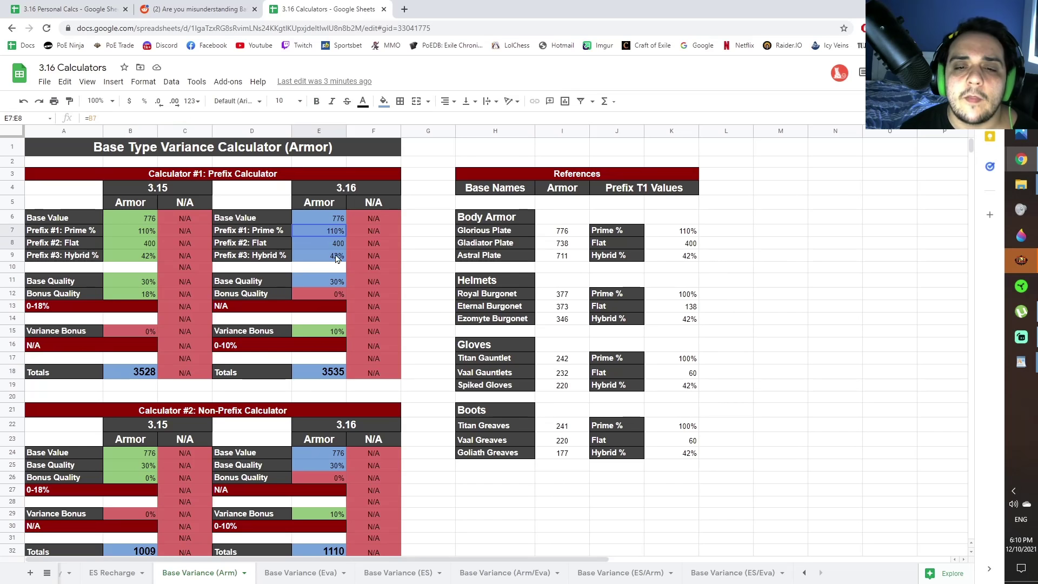
pyautogui.click(338, 218)
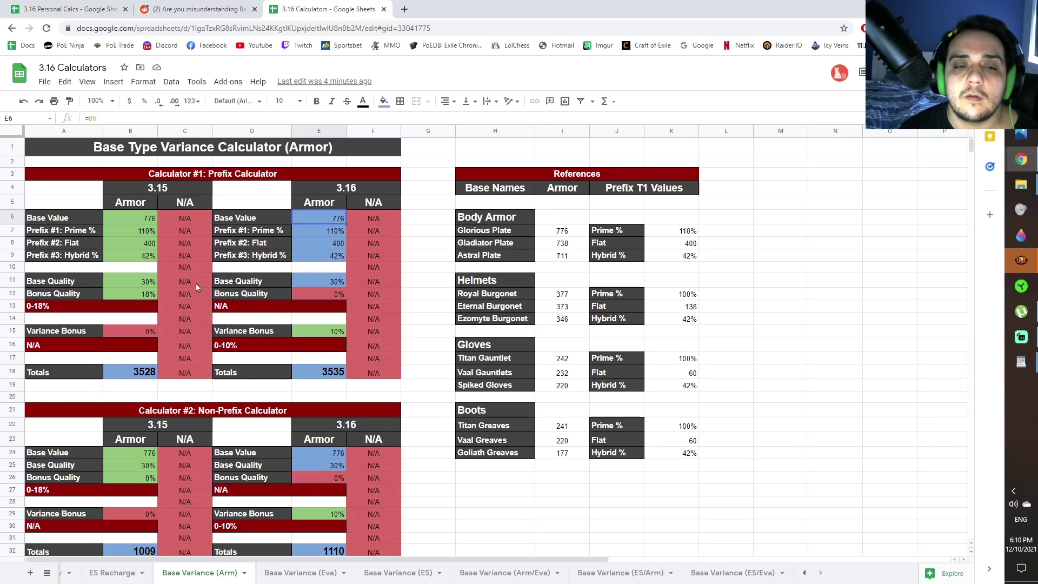
pyautogui.click(327, 332)
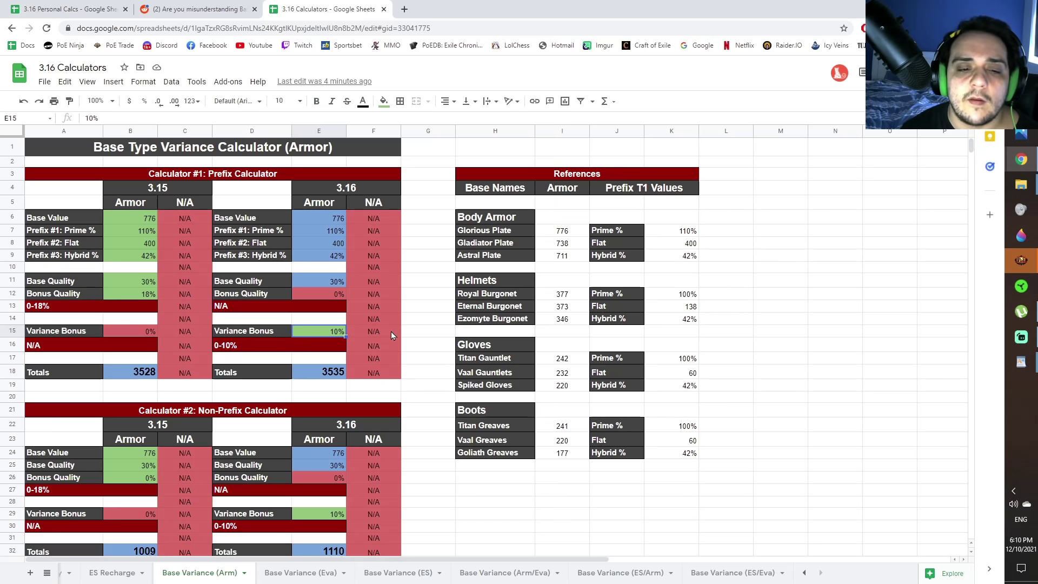
pyautogui.press('Down')
pyautogui.press('Down')
pyautogui.press('Down')
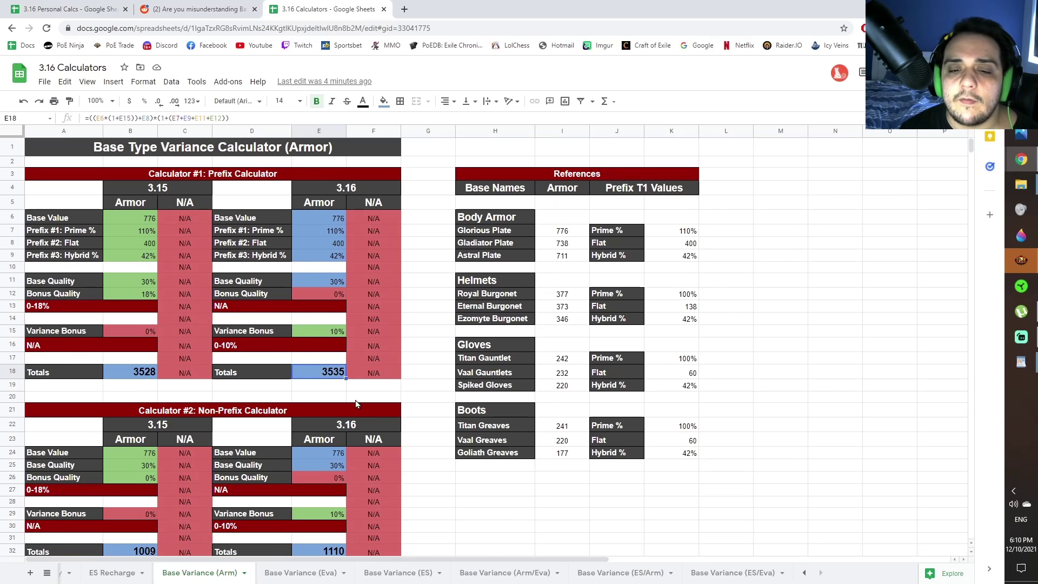
pyautogui.click(131, 375)
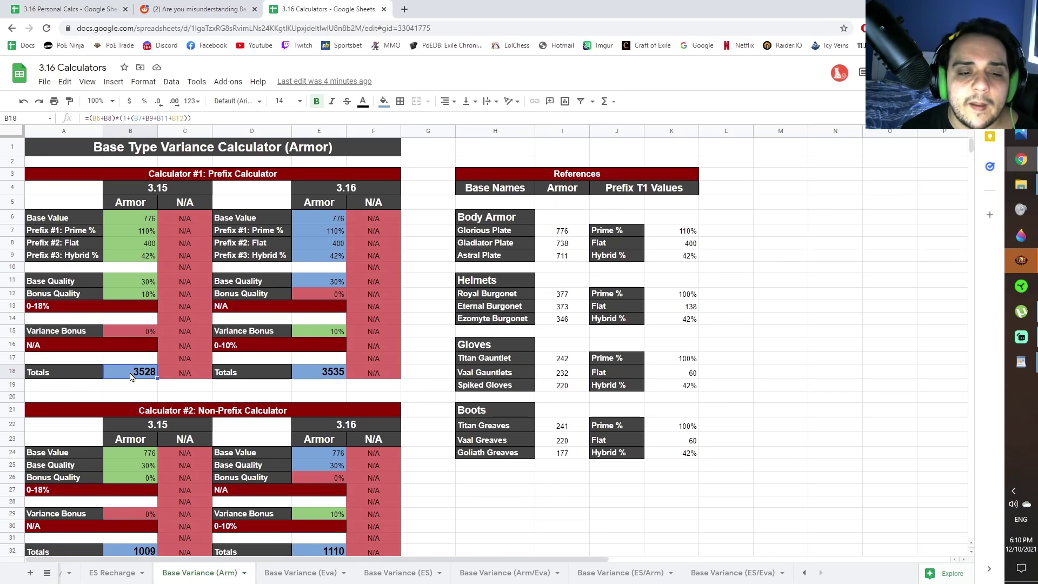
# Move to the Base Variance (ES/Arm) sheet by way of the Arm/Eva sheet.
pyautogui.click(352, 320)
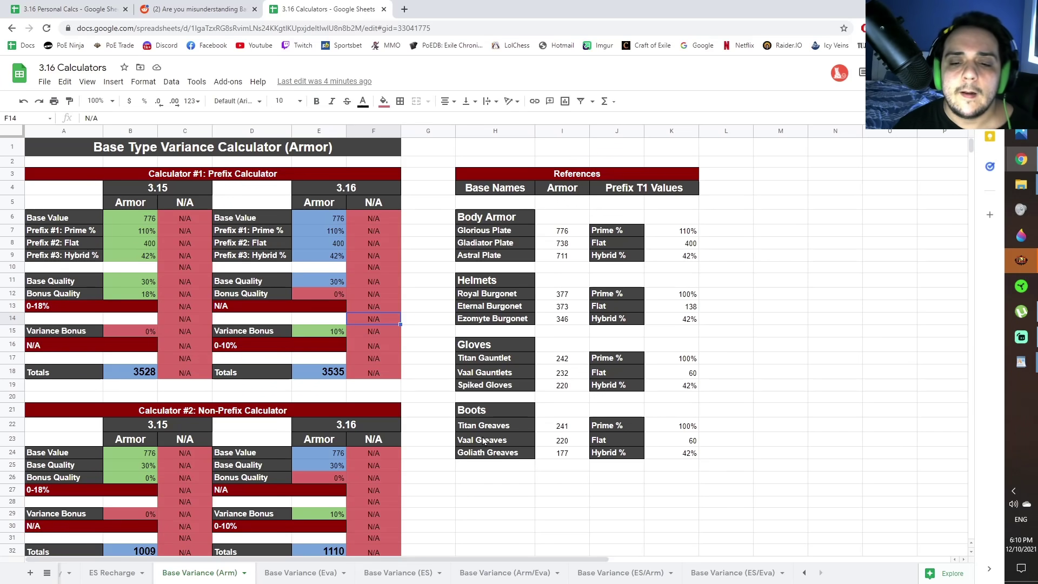
pyautogui.click(503, 573)
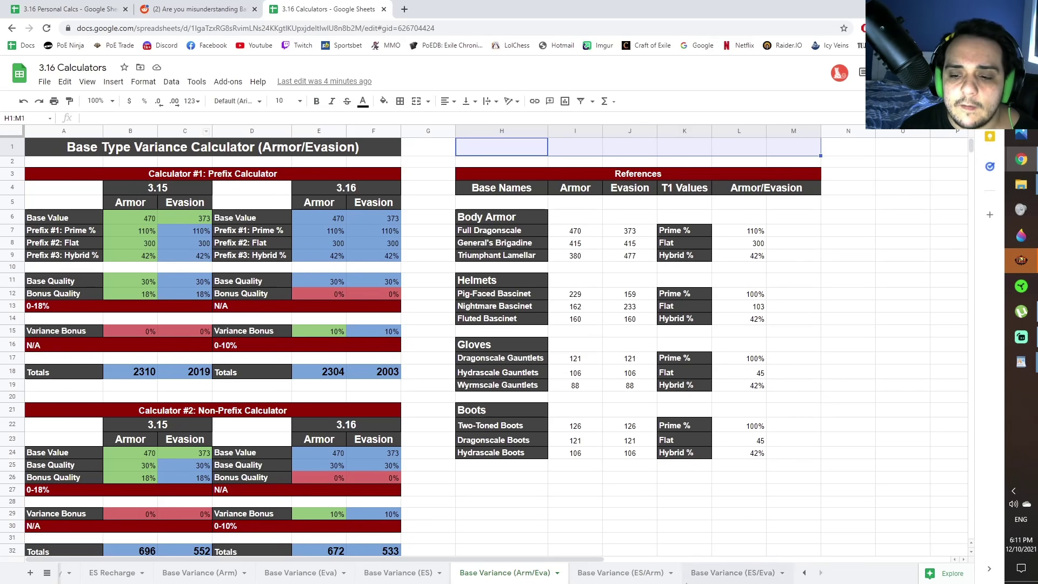
pyautogui.click(599, 580)
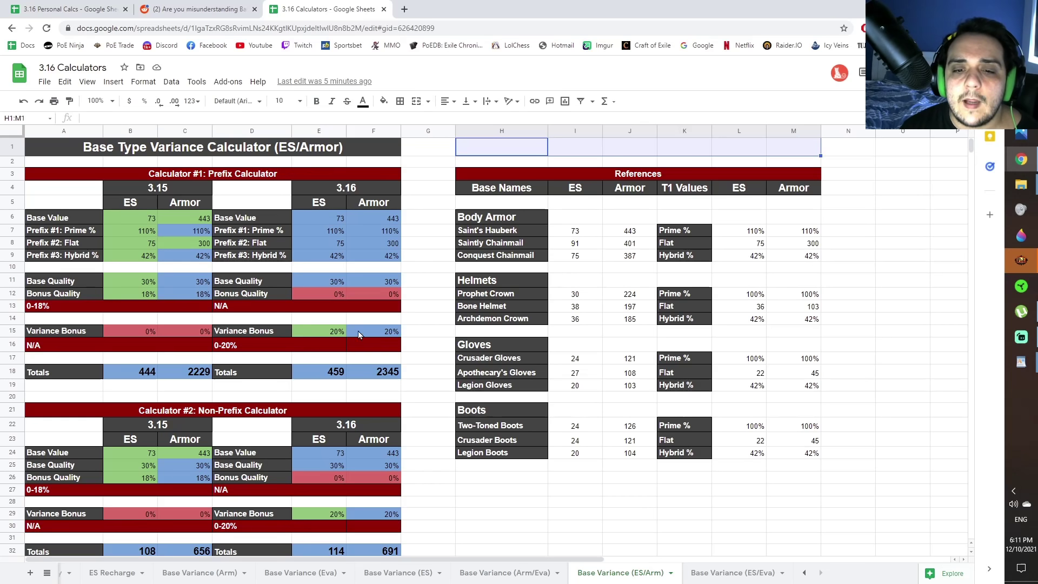
pyautogui.click(312, 332)
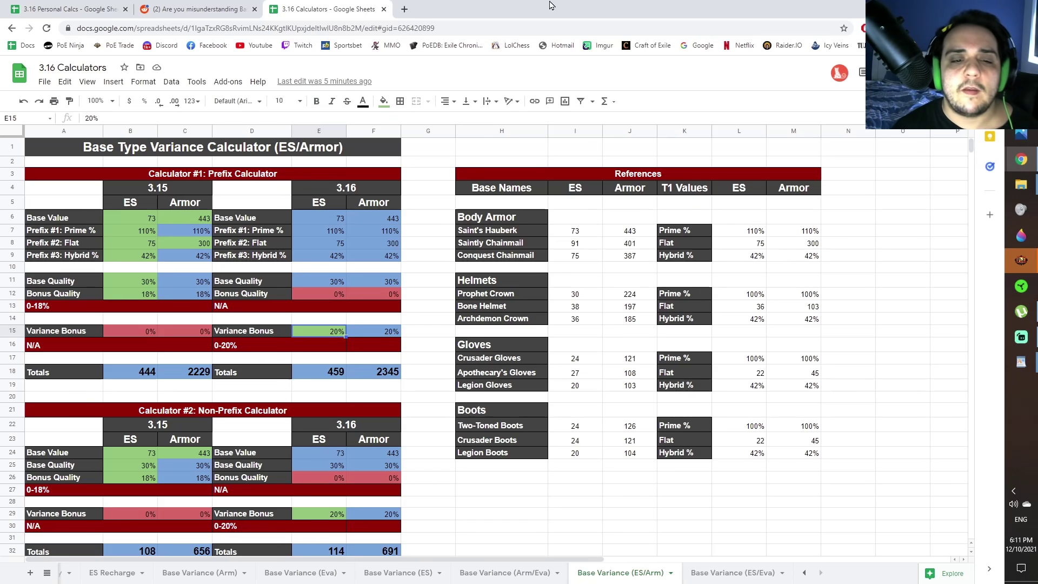
pyautogui.scroll(-2, 246, 362)
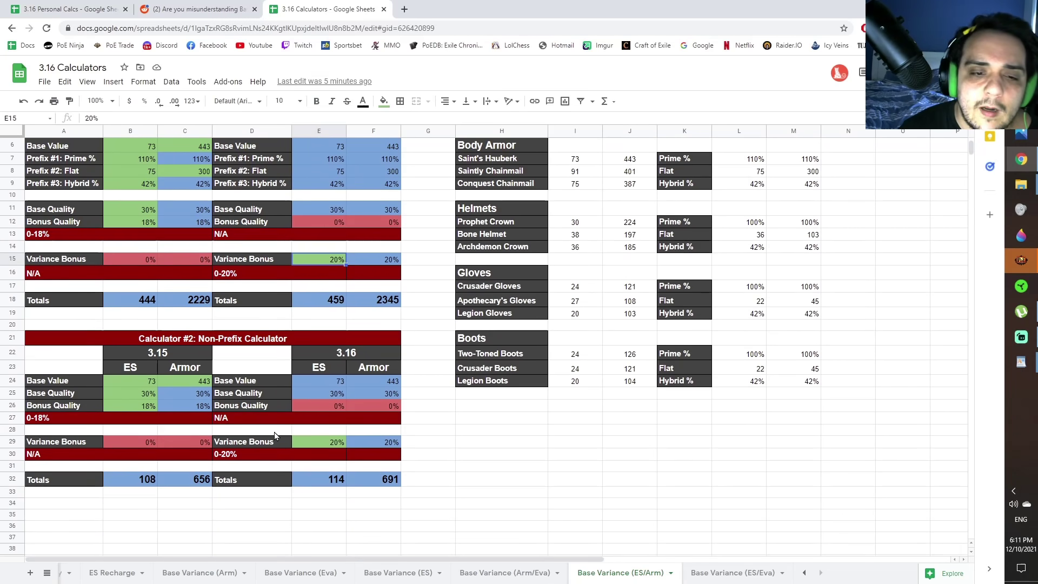
pyautogui.scroll(2, 258, 436)
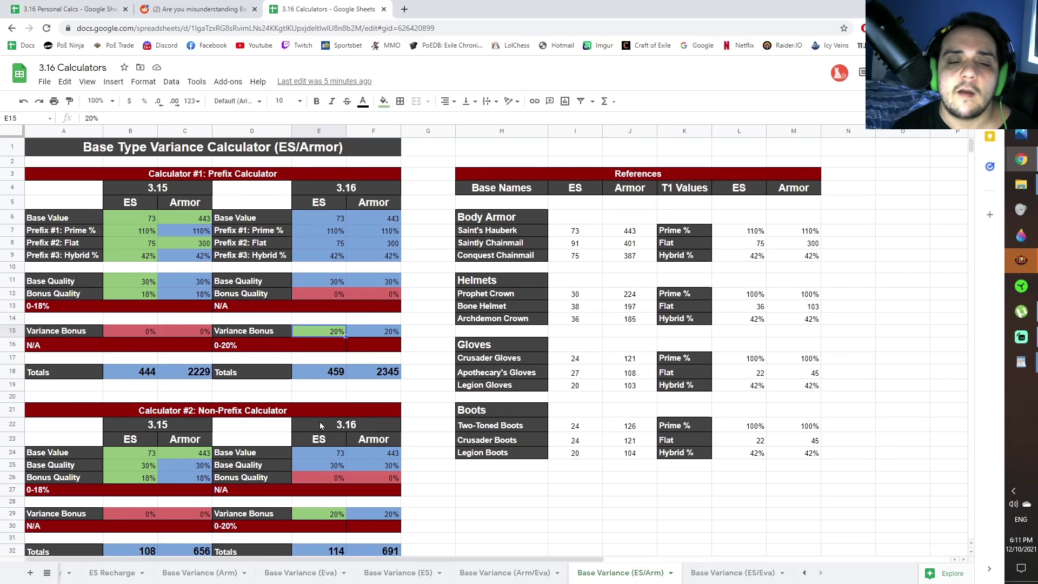
pyautogui.scroll(-2, 3, 421)
pyautogui.scroll(2, 216, 411)
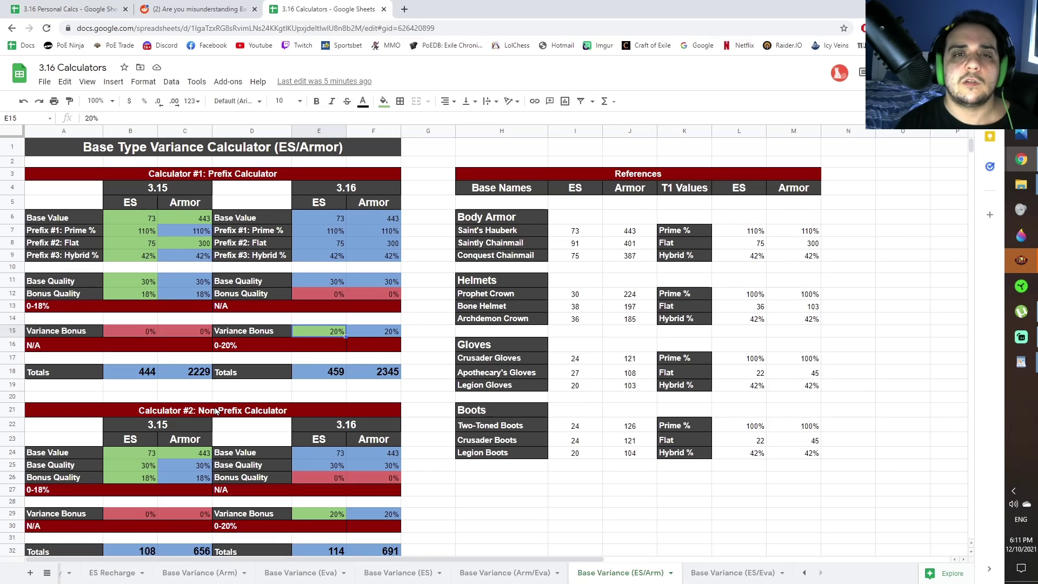
pyautogui.scroll(-2, 216, 411)
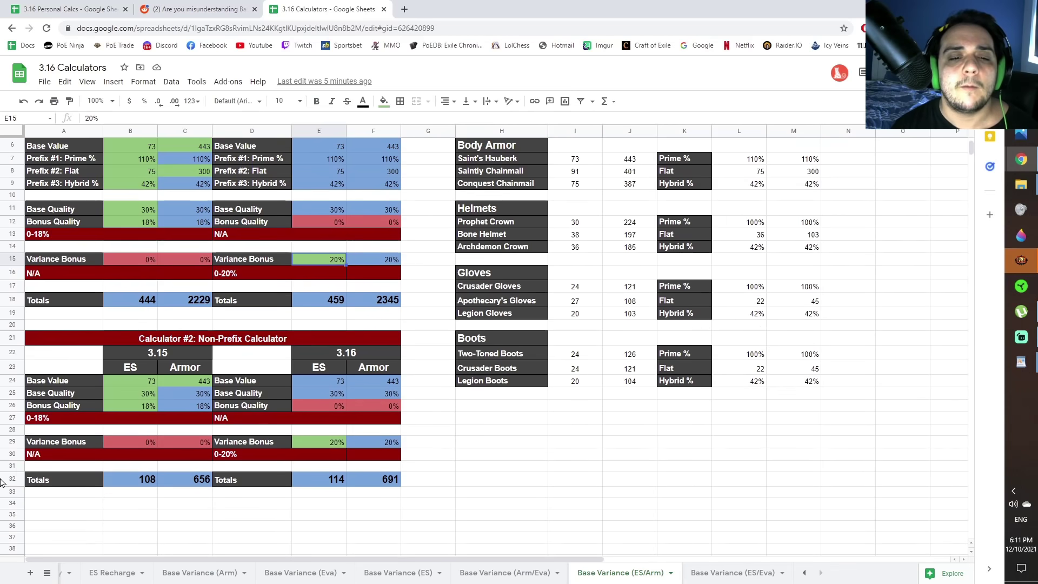
pyautogui.scroll(2, 243, 353)
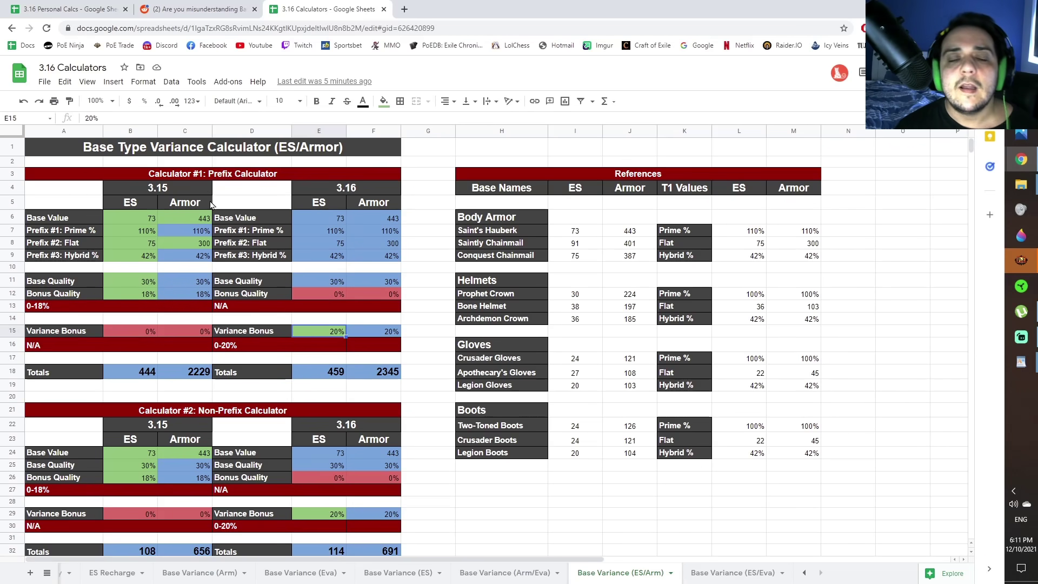
pyautogui.scroll(-2, 183, 216)
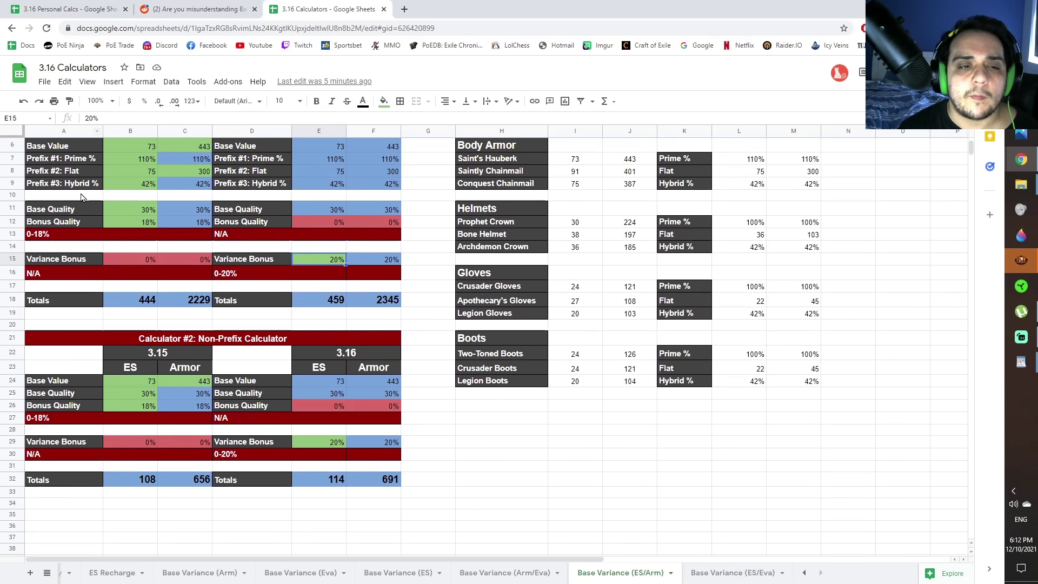
pyautogui.scroll(-2, 145, 325)
# Review the 3.15 ES and armour base values, the B26 bonus quality and the E29 variance bonus.
pyautogui.click(146, 318)
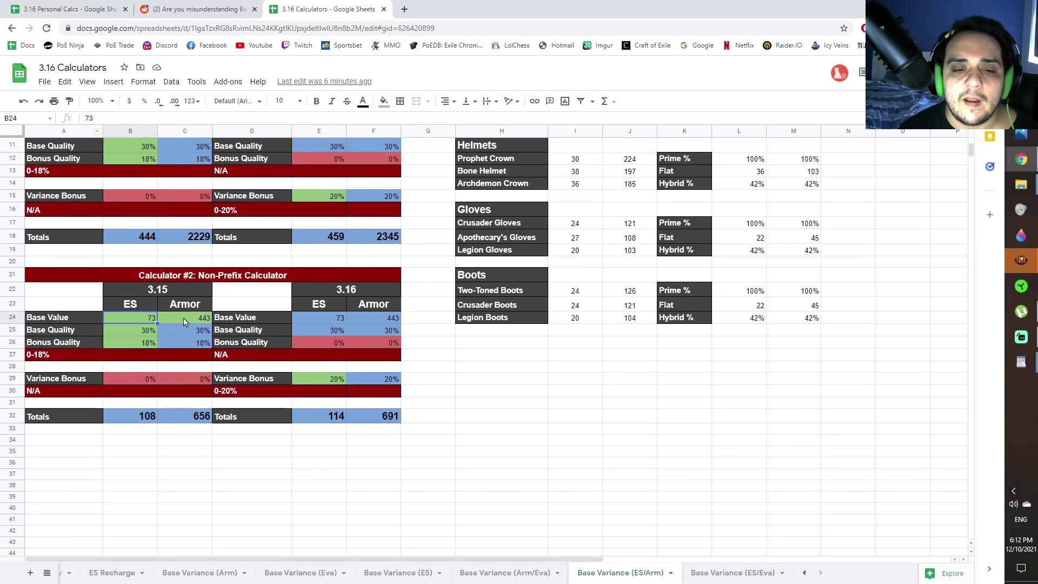
pyautogui.press('Right')
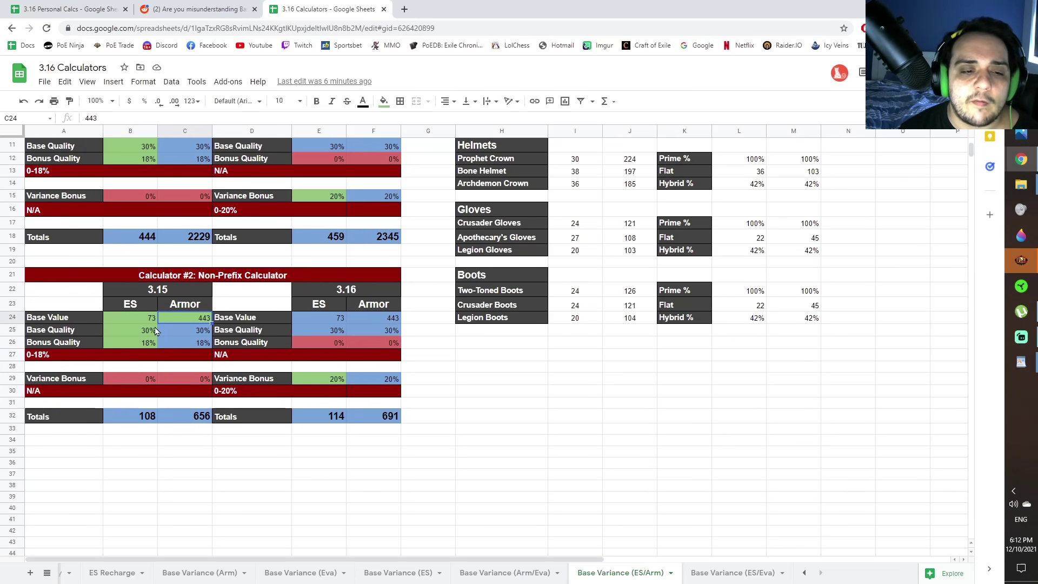
pyautogui.click(145, 343)
pyautogui.click(313, 381)
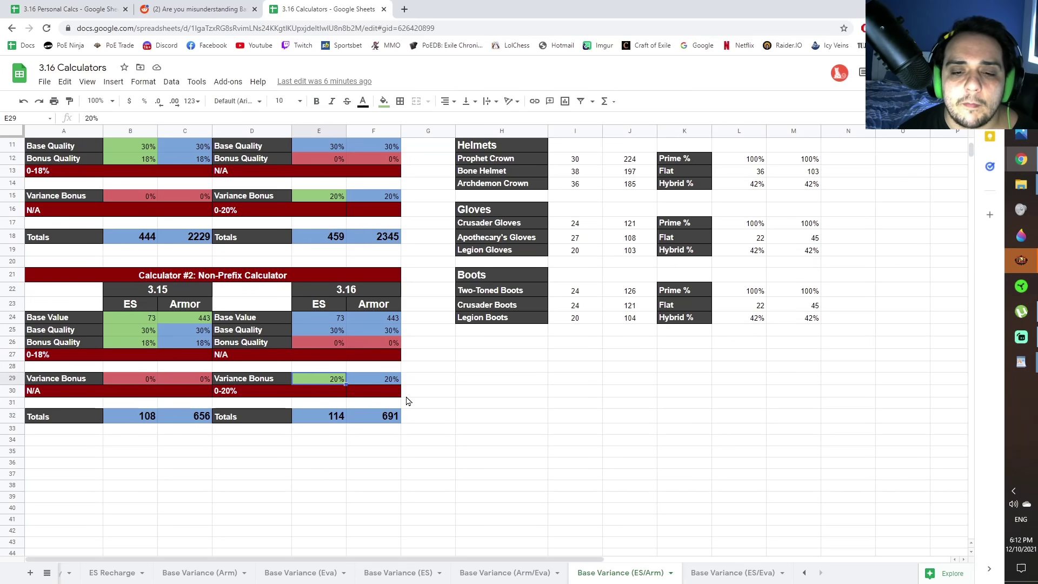
pyautogui.scroll(3, 341, 446)
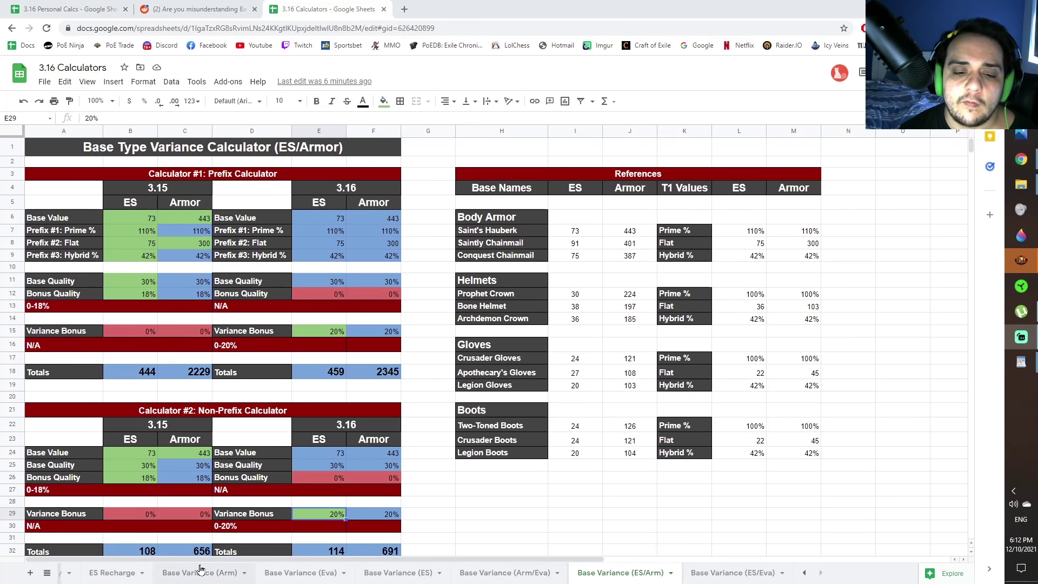
pyautogui.scroll(5, 117, 571)
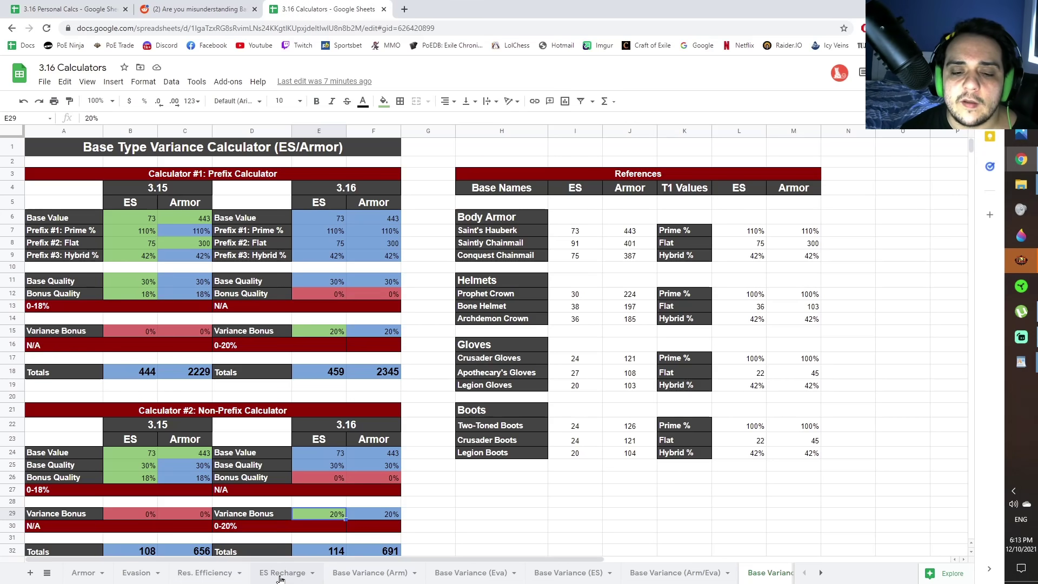
# On Res. Efficiency, check the 69% and 99999% custom aura values in H22 and H24, then view Armor.
pyautogui.click(201, 572)
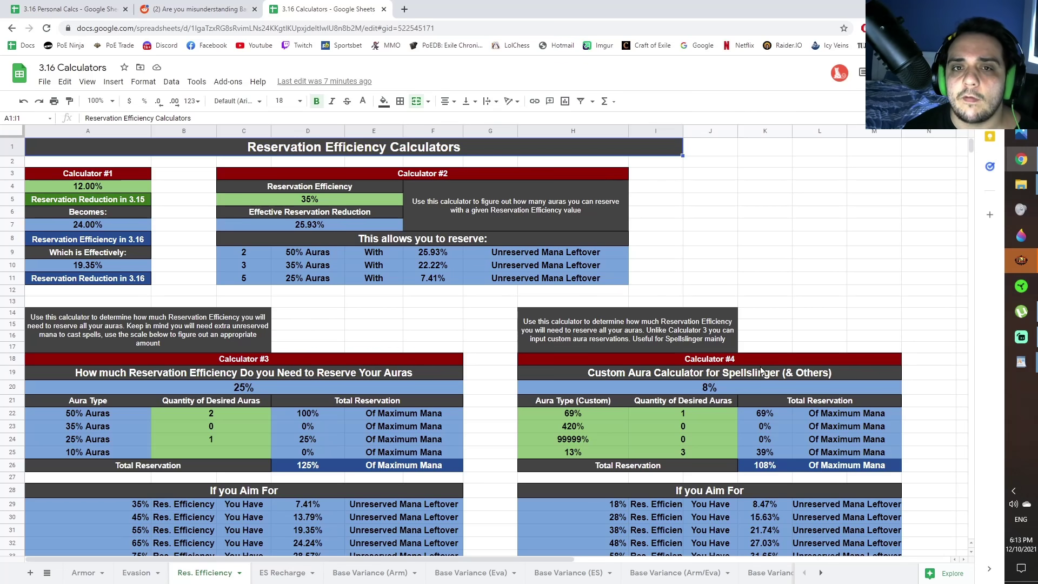
pyautogui.click(561, 417)
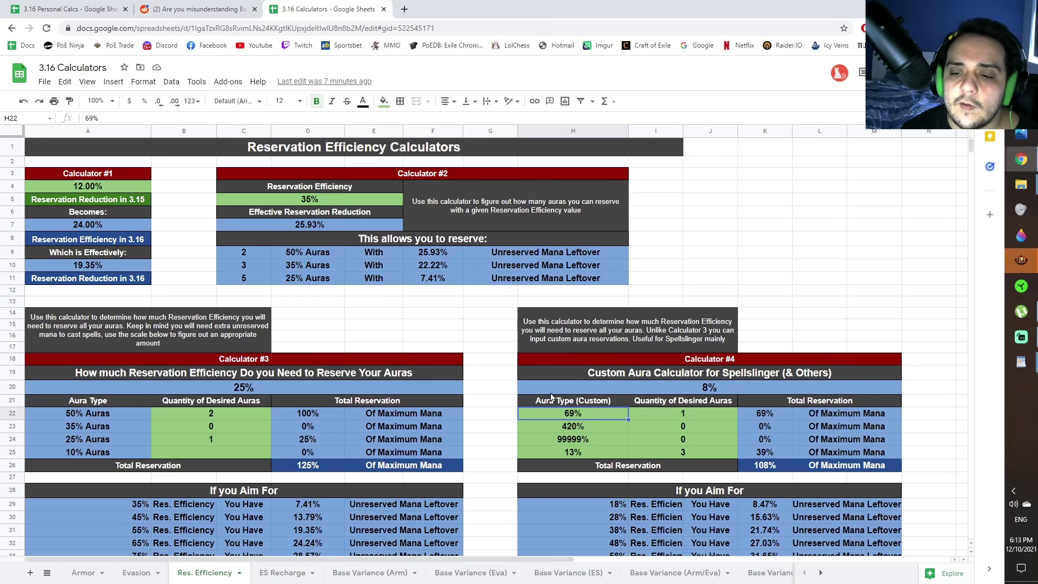
pyautogui.click(570, 443)
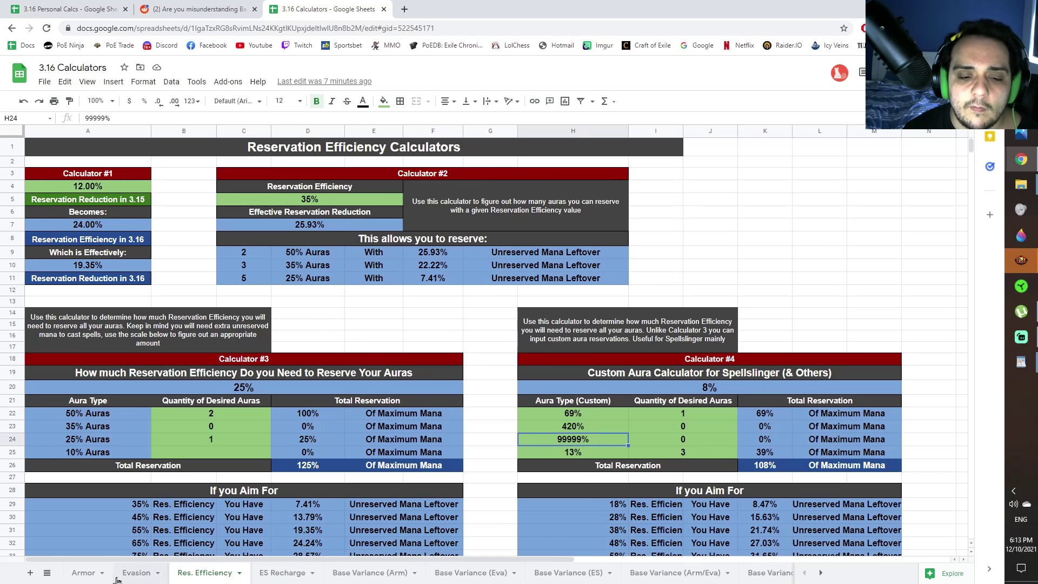
pyautogui.click(83, 572)
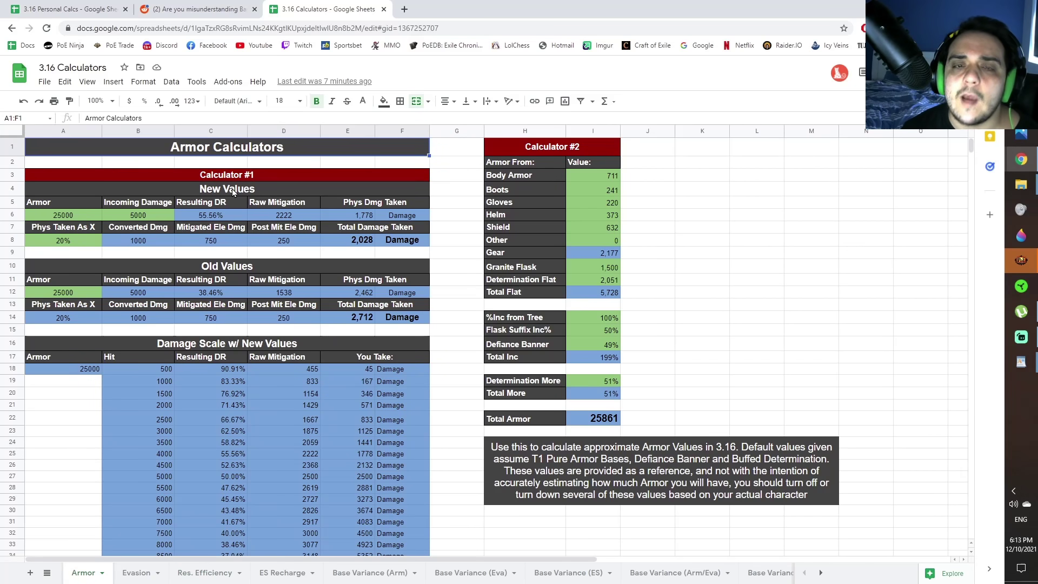
pyautogui.click(52, 240)
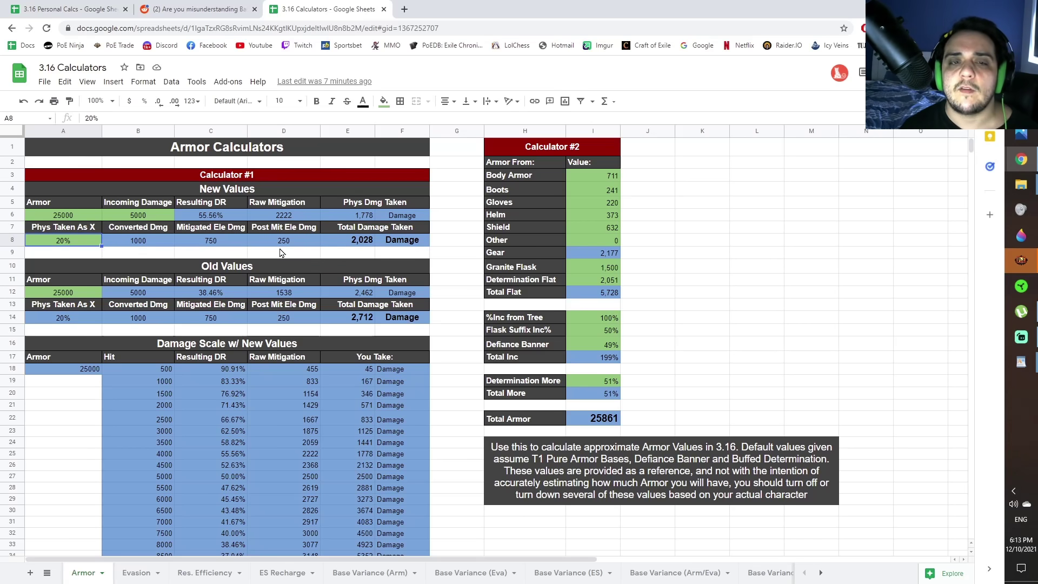
pyautogui.click(228, 242)
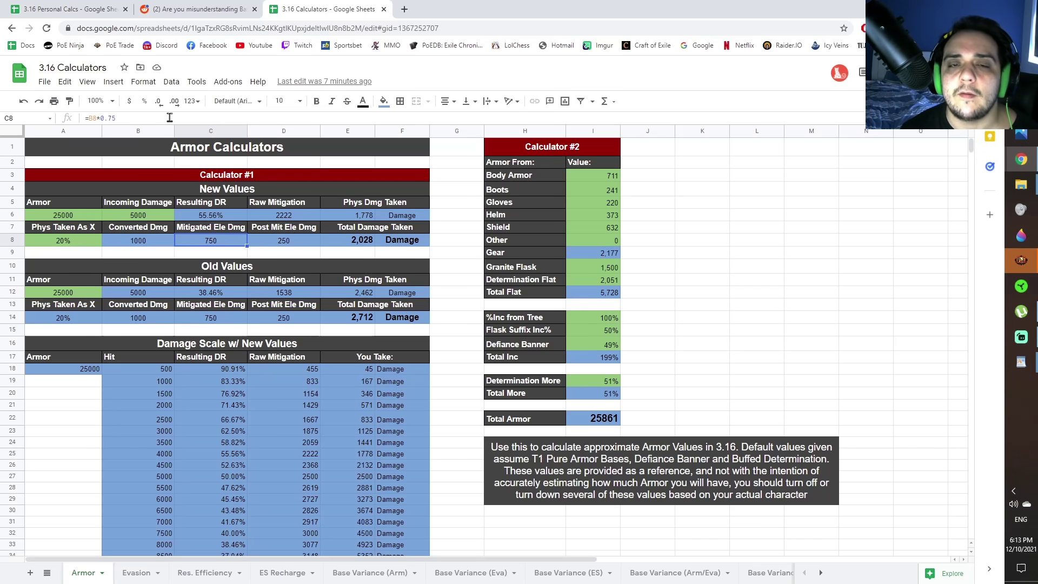
pyautogui.click(360, 241)
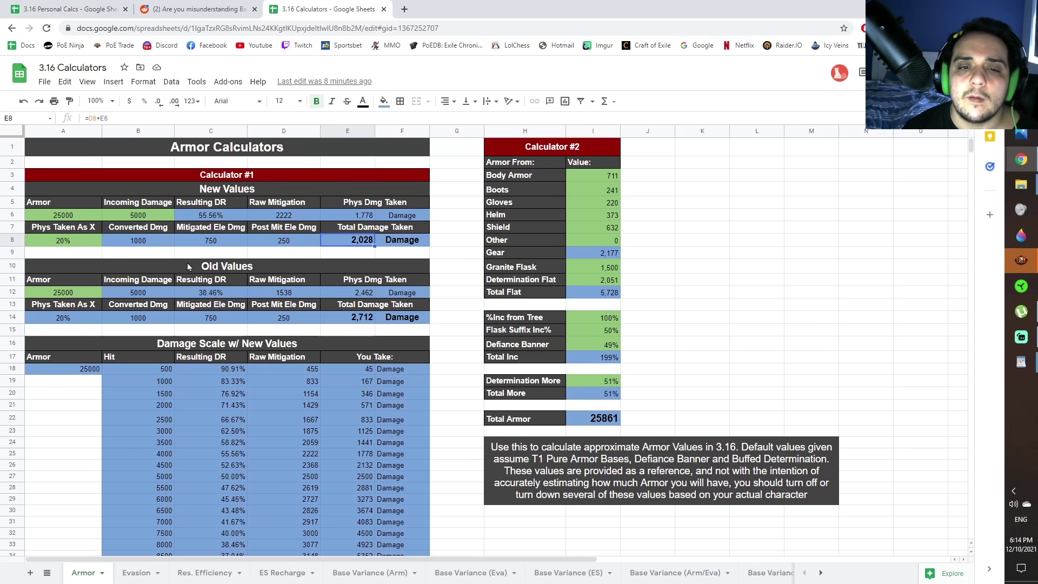
pyautogui.scroll(-3, 393, 462)
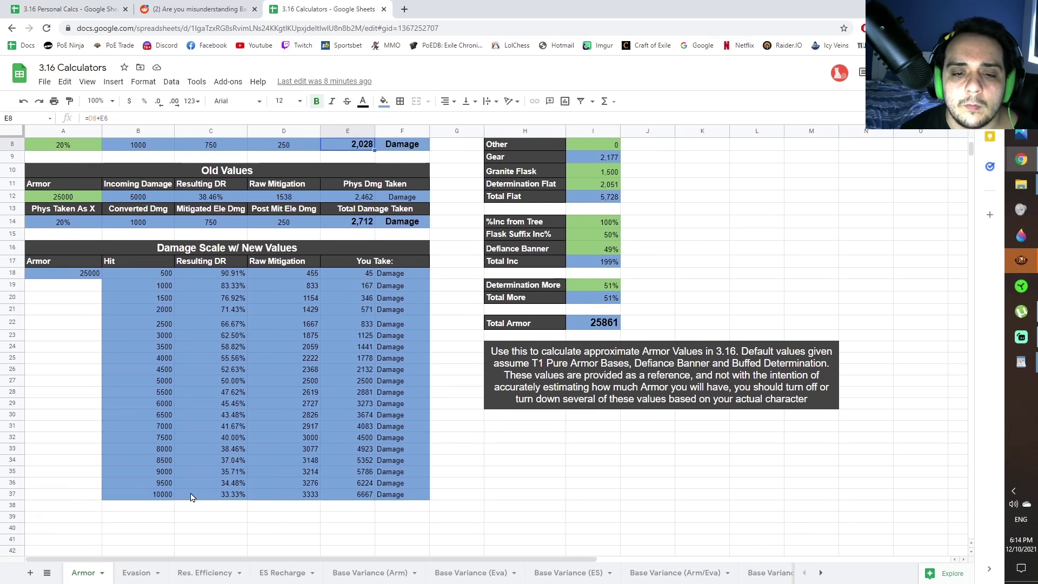
pyautogui.scroll(3, 321, 277)
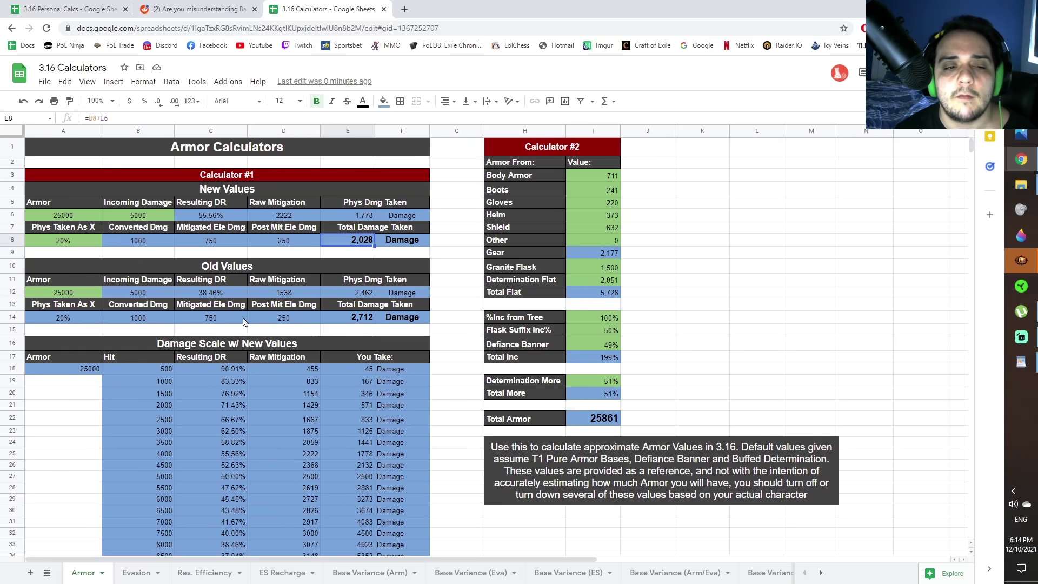
pyautogui.moveTo(81, 238); pyautogui.dragTo(72, 229)
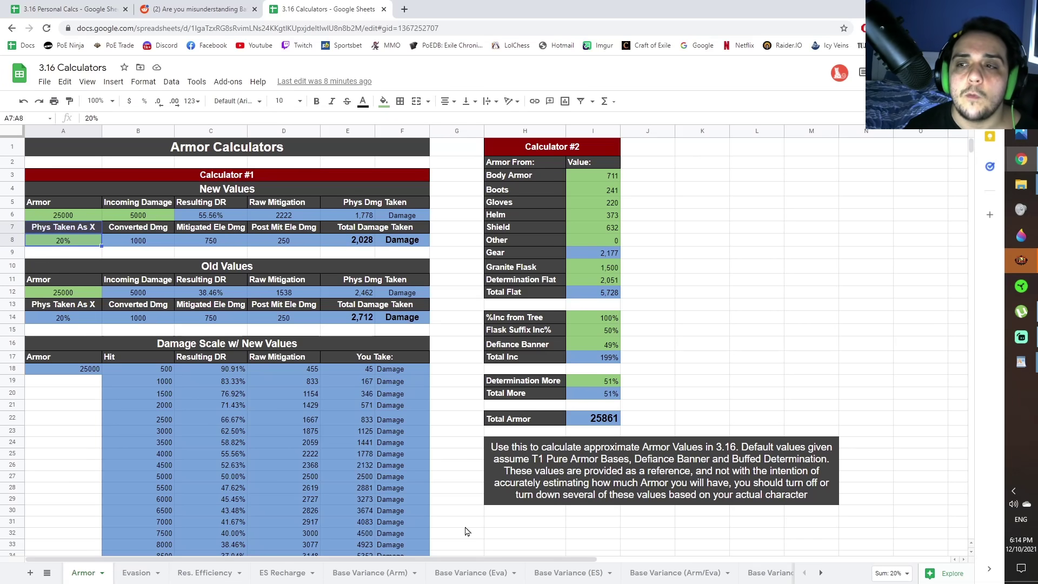
pyautogui.scroll(-3, 715, 580)
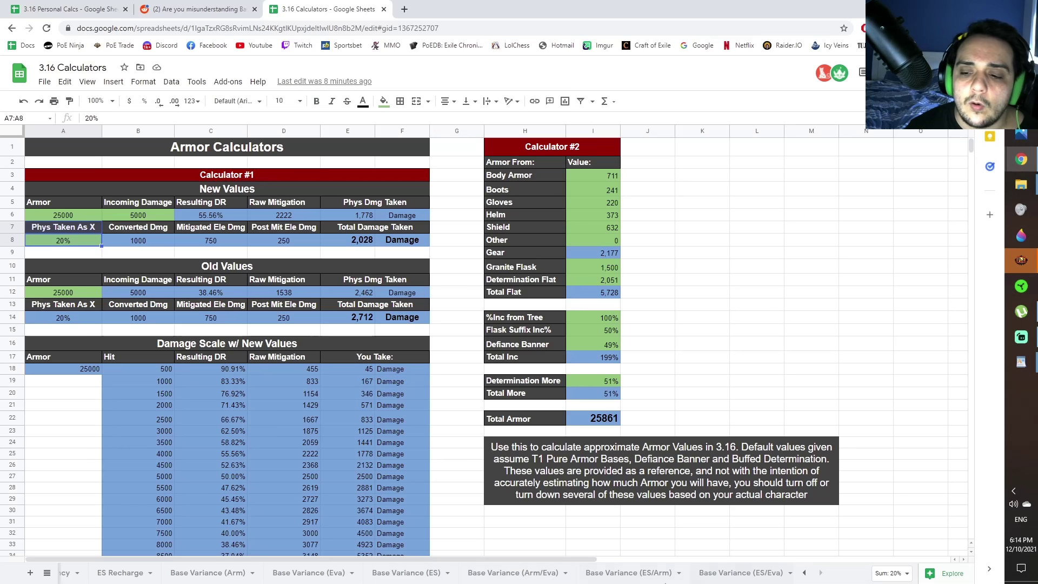
pyautogui.scroll(3, 634, 579)
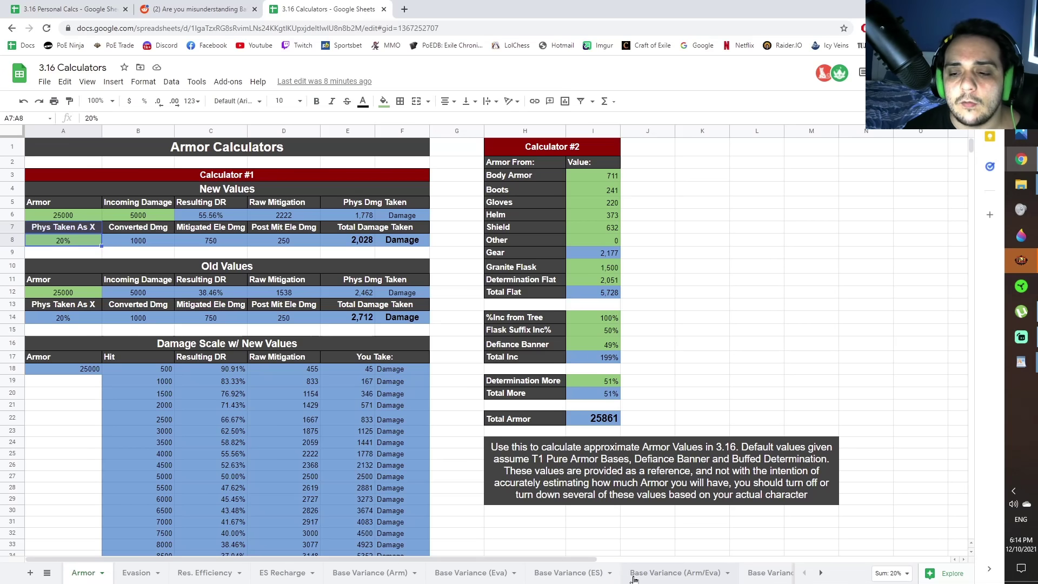